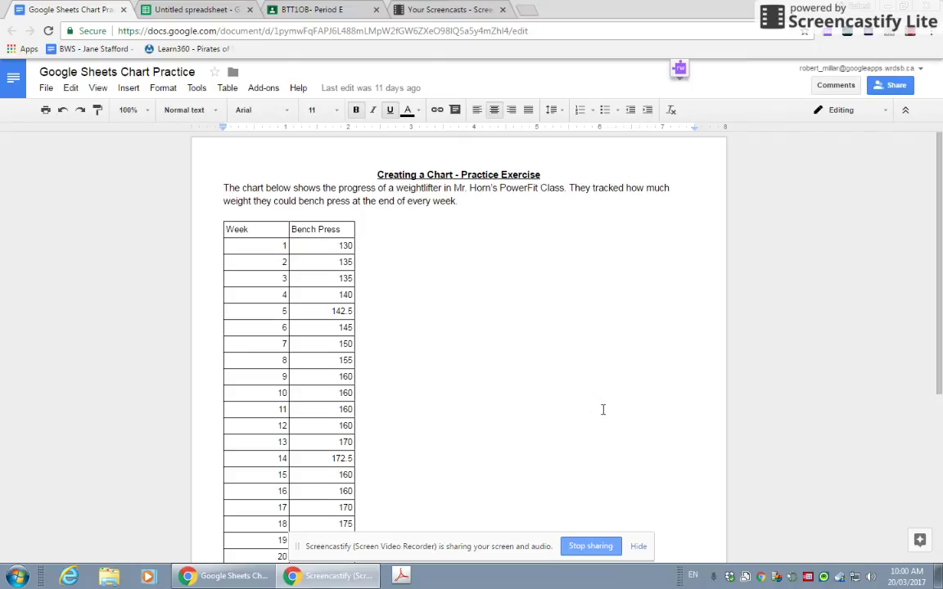
Select the entire Week and Bench Press table in the Docs document, copy it, and go to the untitled spreadsheet.
{"action": "scroll", "coordinate": [606, 408], "scroll_direction": "down", "scroll_amount": 2}
{"action": "scroll", "coordinate": [605, 408], "scroll_direction": "up", "scroll_amount": 2}
{"action": "scroll", "coordinate": [606, 408], "scroll_direction": "down", "scroll_amount": 2}
{"action": "scroll", "coordinate": [605, 407], "scroll_direction": "up", "scroll_amount": 2}
{"action": "scroll", "coordinate": [311, 253], "scroll_direction": "down", "scroll_amount": 1}
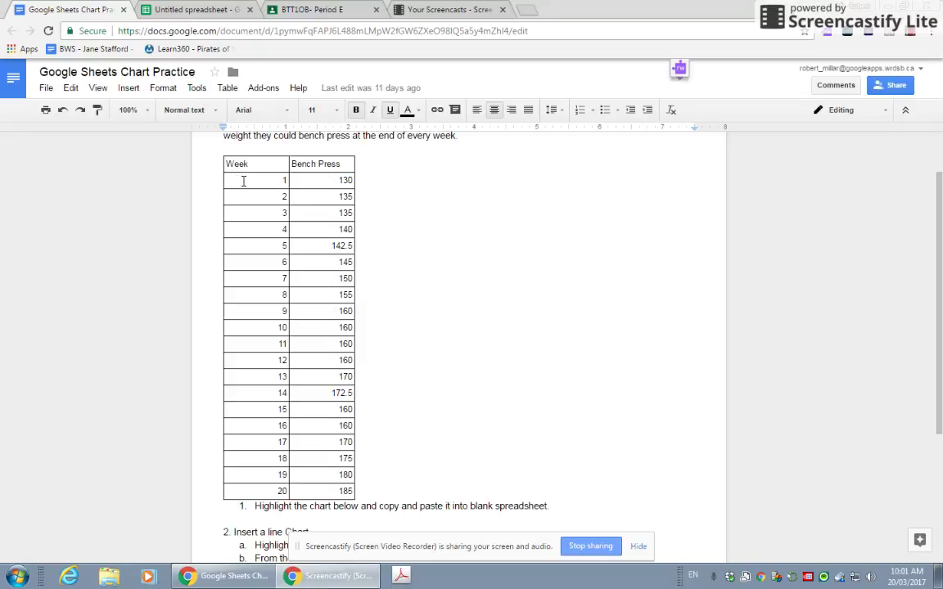
{"action": "left_click_drag", "start_coordinate": [288, 179], "coordinate": [347, 176]}
{"action": "left_click", "coordinate": [375, 178]}
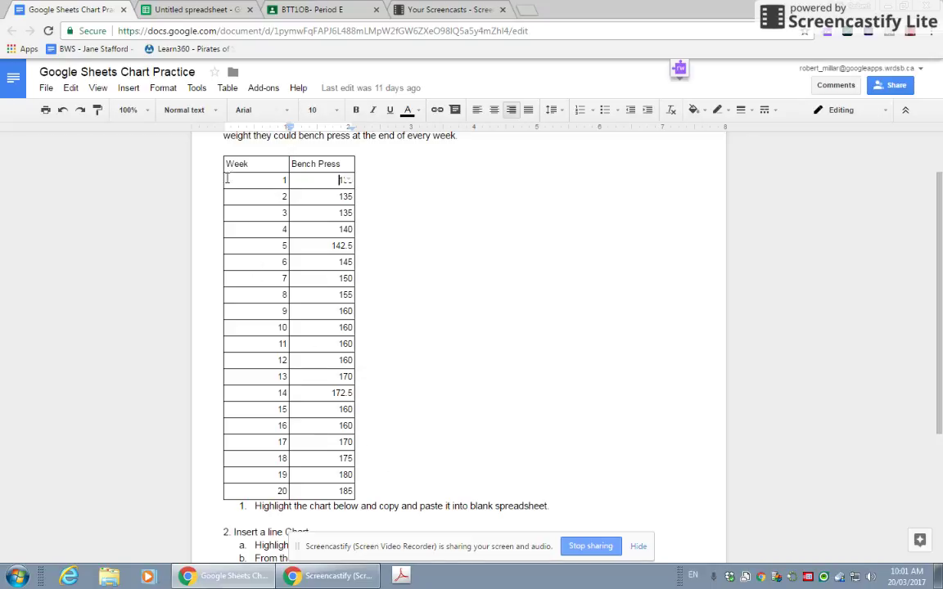
{"action": "left_click_drag", "start_coordinate": [229, 163], "coordinate": [339, 491]}
{"action": "key", "text": "ctrl+c"}
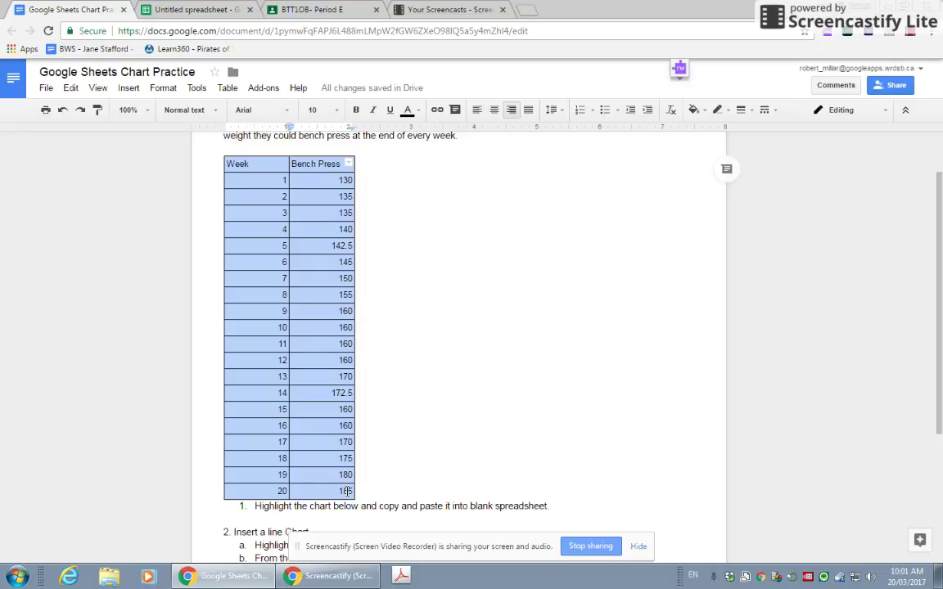
{"action": "left_click", "coordinate": [182, 9]}
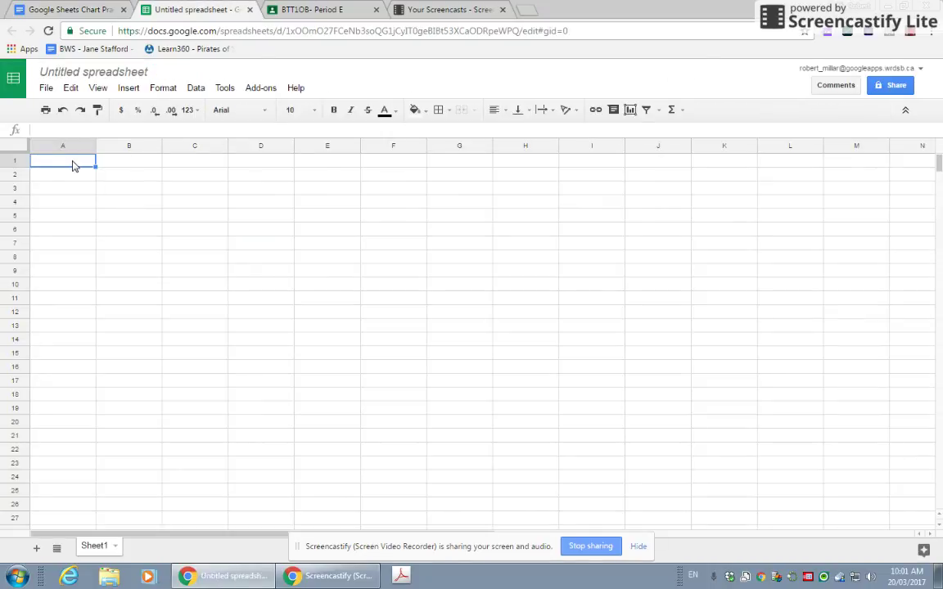
Paste the bench press table at A1 and select the data range A2:B22.
{"action": "key", "text": "ctrl+v"}
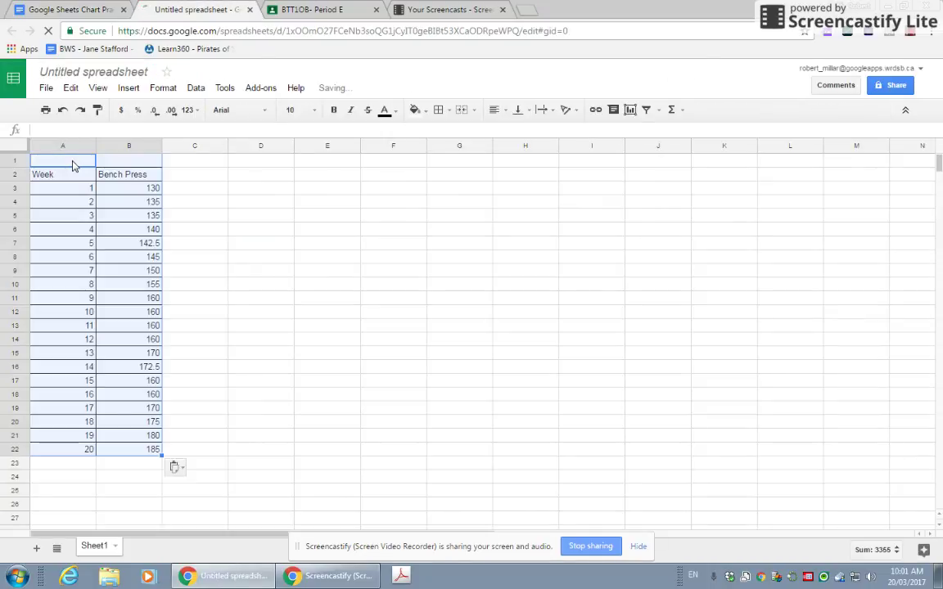
{"action": "left_click", "coordinate": [221, 284]}
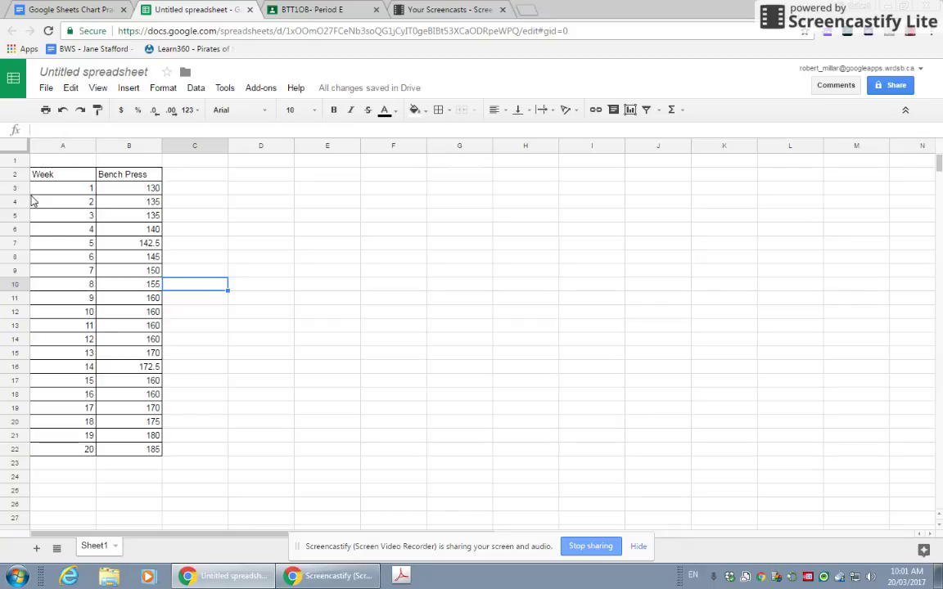
{"action": "left_click", "coordinate": [321, 221]}
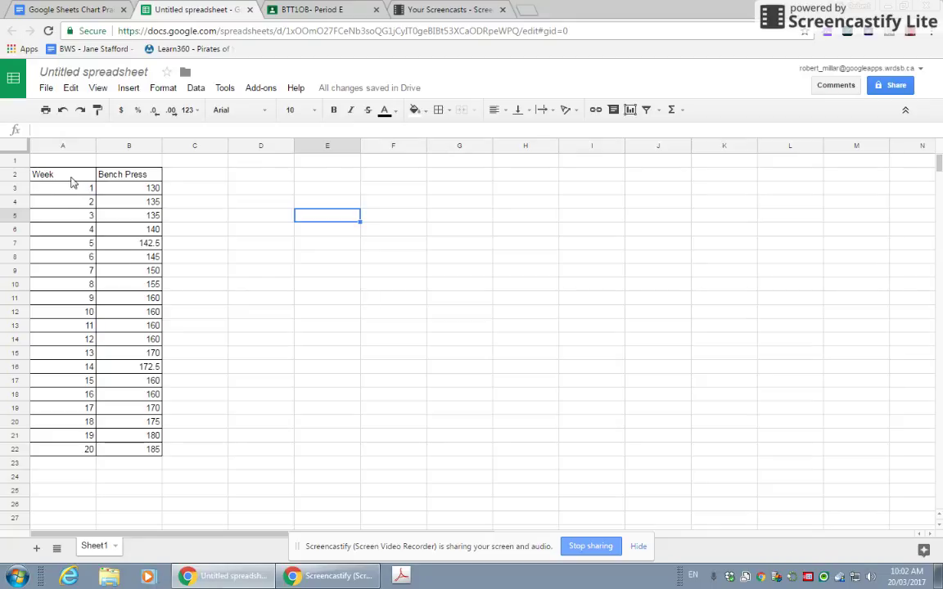
{"action": "left_click_drag", "start_coordinate": [68, 176], "coordinate": [148, 453]}
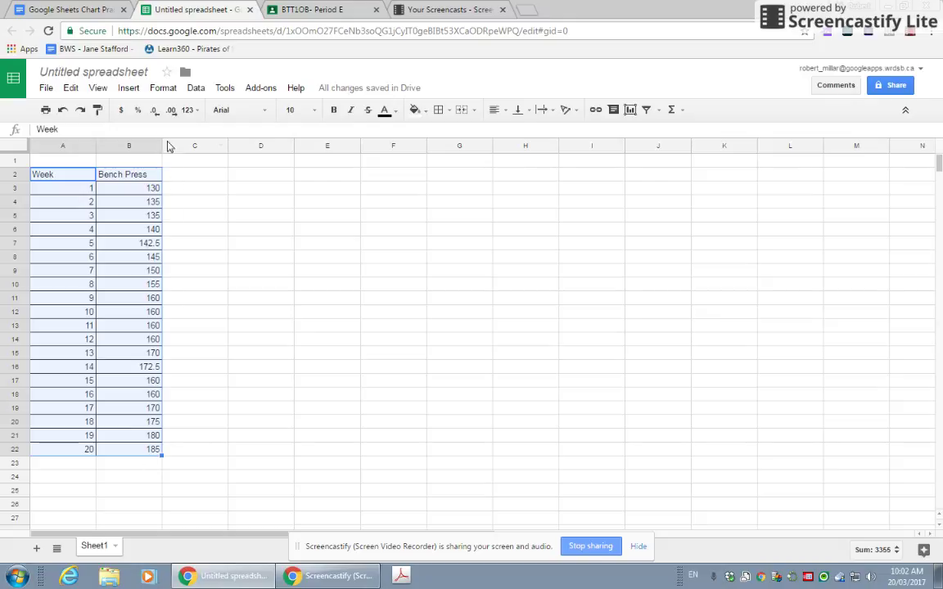
Insert a chart from A2:B22 and choose the line chart type from all chart types.
{"action": "left_click", "coordinate": [128, 92]}
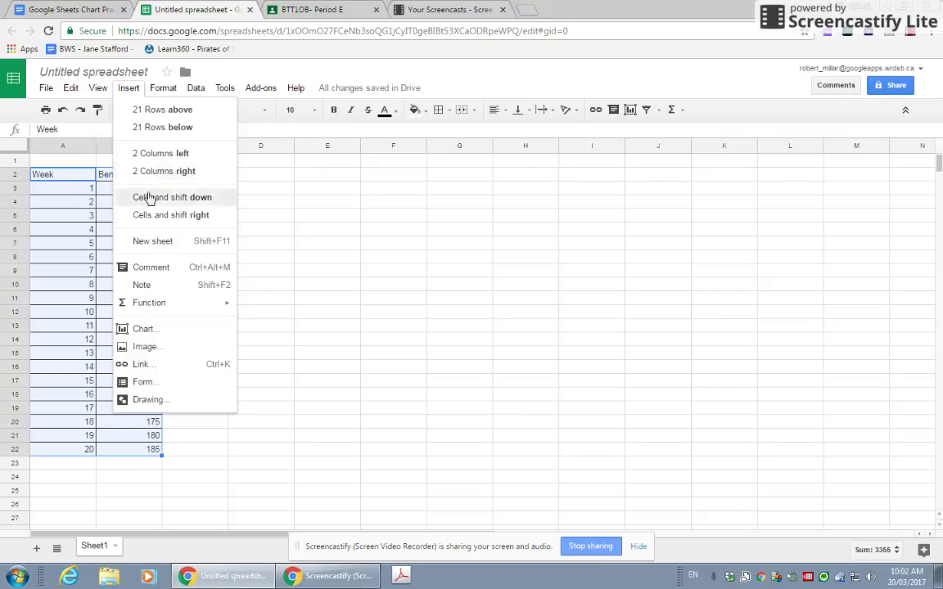
{"action": "left_click", "coordinate": [146, 329]}
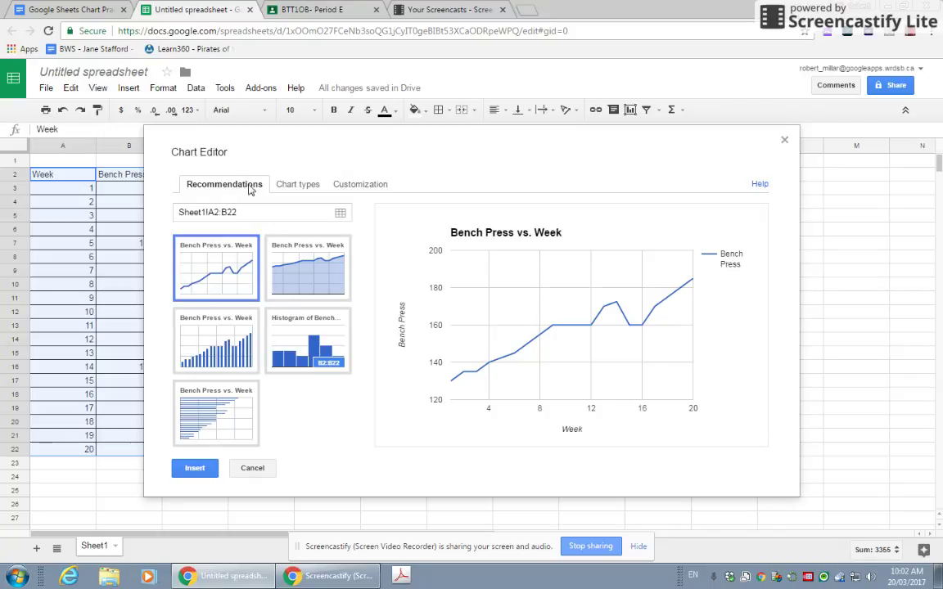
{"action": "left_click", "coordinate": [299, 187]}
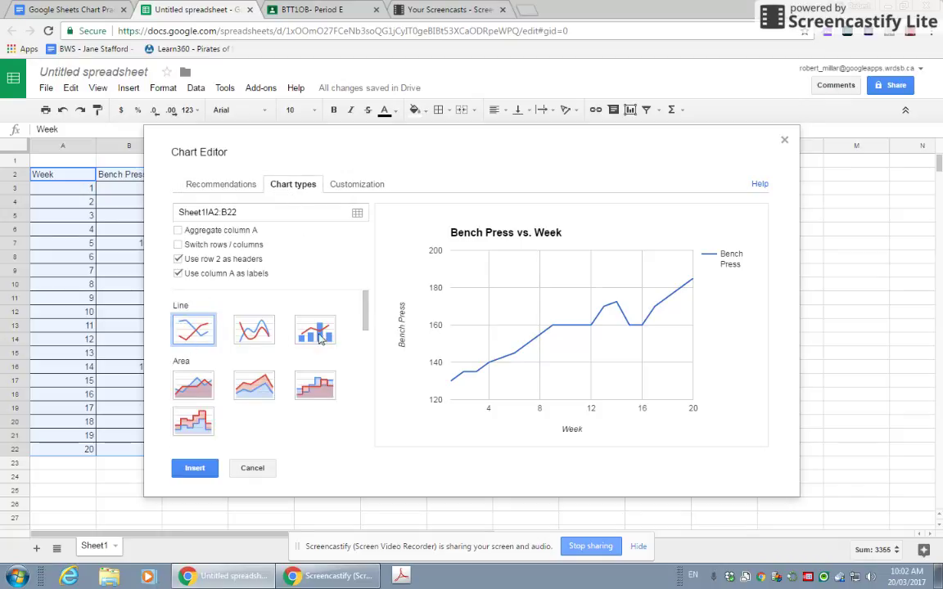
{"action": "scroll", "coordinate": [315, 335], "scroll_direction": "down", "scroll_amount": 2}
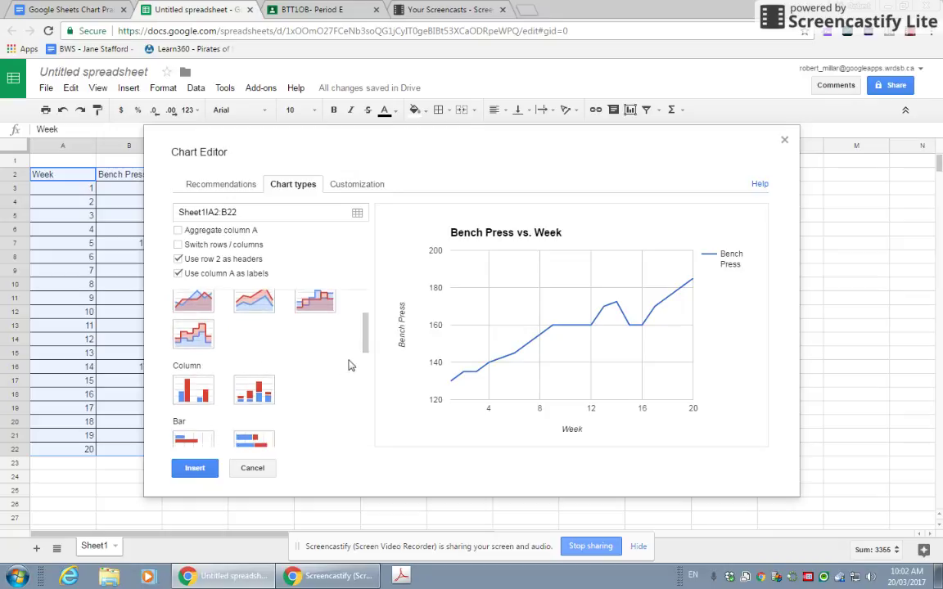
{"action": "scroll", "coordinate": [340, 372], "scroll_direction": "down", "scroll_amount": 3}
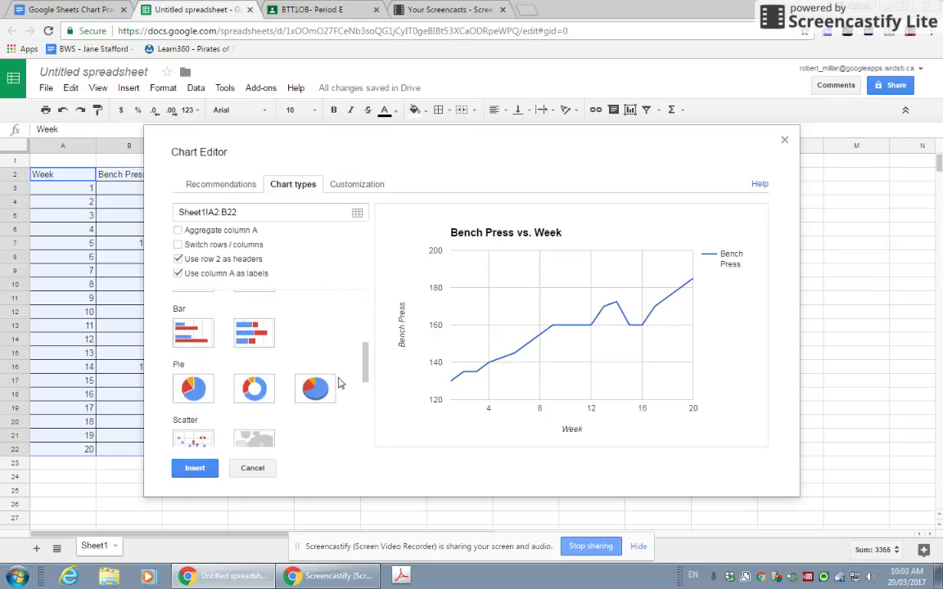
{"action": "left_click_drag", "start_coordinate": [366, 370], "coordinate": [325, 288]}
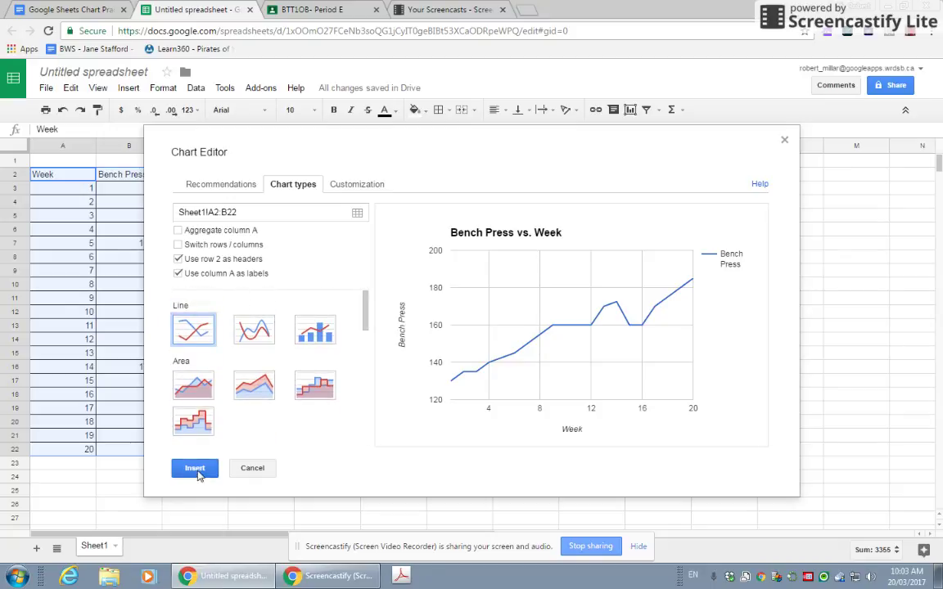
{"action": "left_click", "coordinate": [196, 469]}
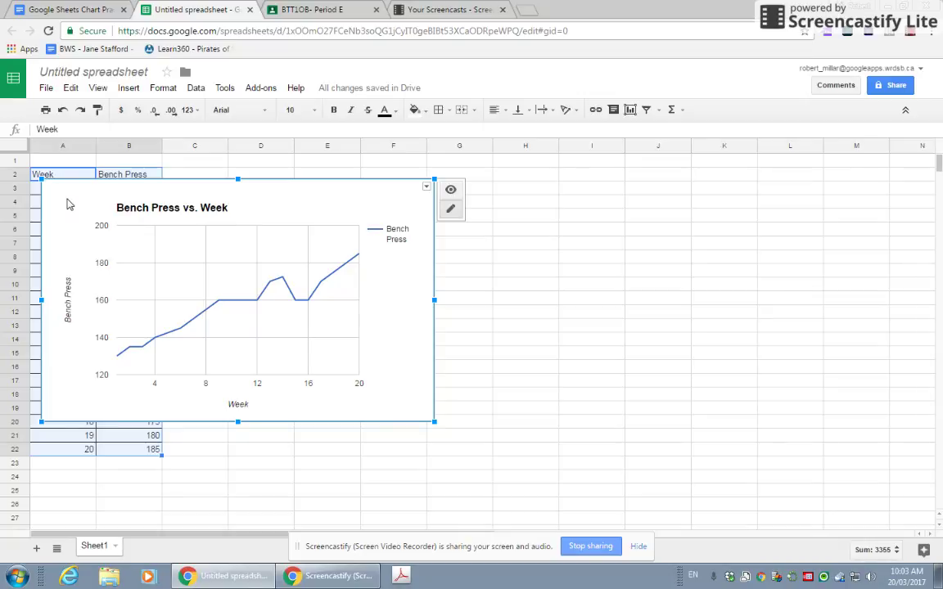
Move the line chart to the right of the table and shrink it from its corner.
{"action": "left_click_drag", "start_coordinate": [69, 205], "coordinate": [199, 185]}
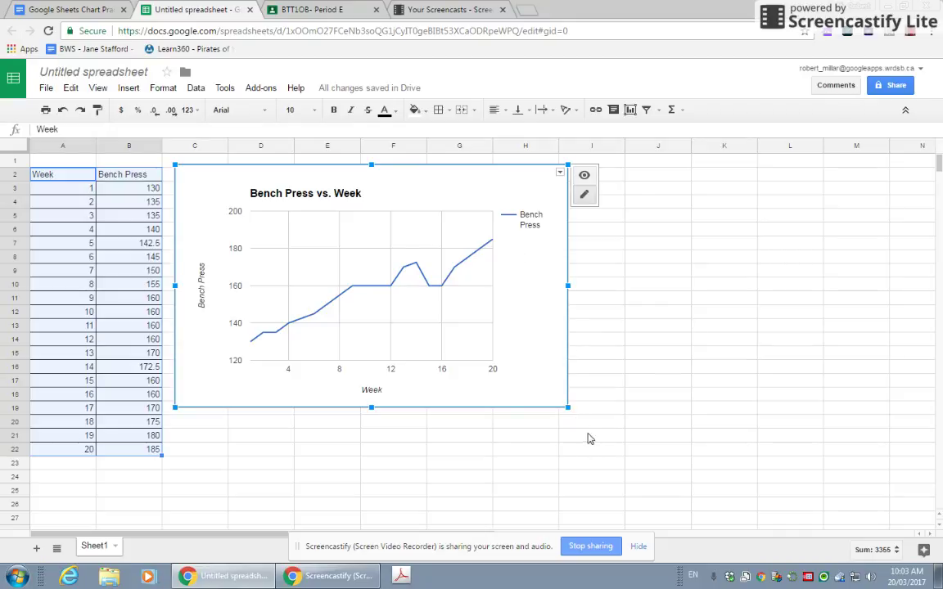
{"action": "left_click_drag", "start_coordinate": [566, 406], "coordinate": [439, 316]}
{"action": "left_click", "coordinate": [552, 313]}
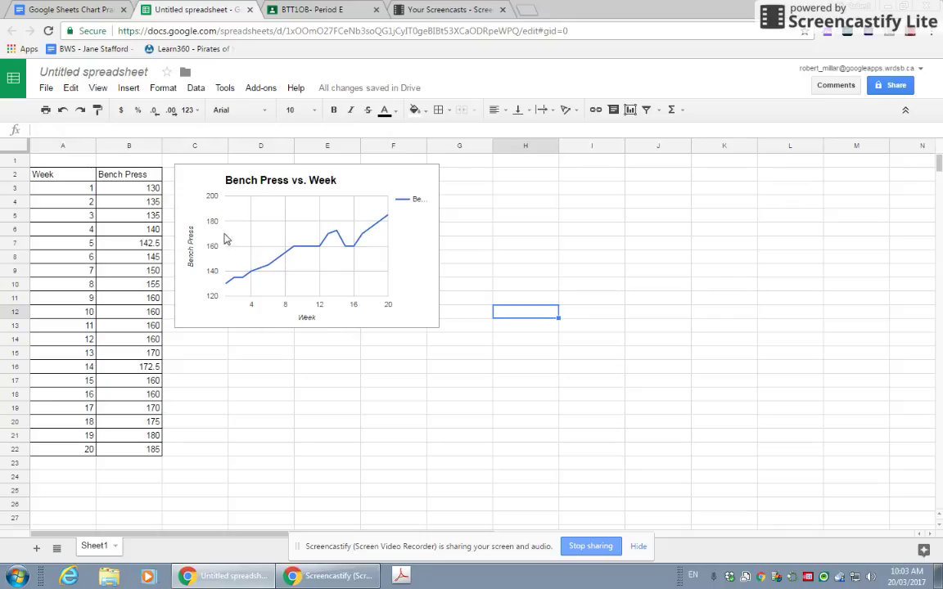
Change the horizontal axis title from 'Week' to 'Weeks'.
{"action": "left_click", "coordinate": [310, 325]}
{"action": "double_click", "coordinate": [310, 325]}
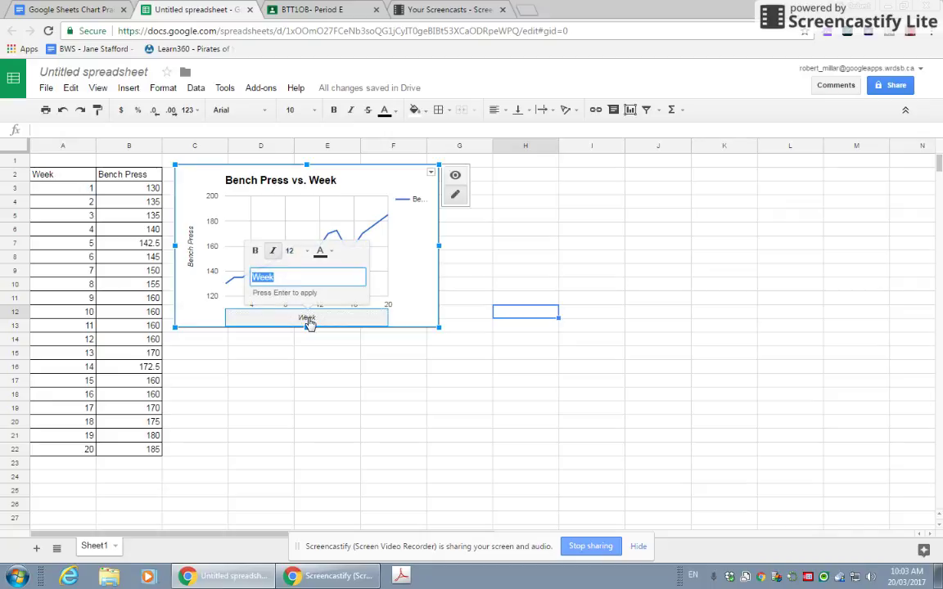
{"action": "left_click", "coordinate": [293, 275]}
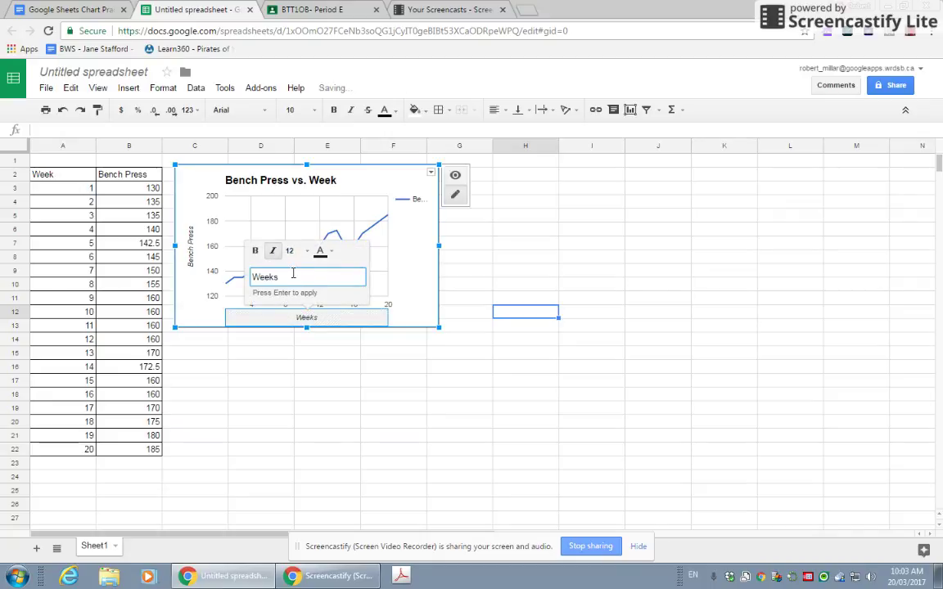
{"action": "left_click", "coordinate": [328, 380]}
Open the 'Bench Press' vertical axis title for editing and close it unchanged.
{"action": "left_click", "coordinate": [190, 255]}
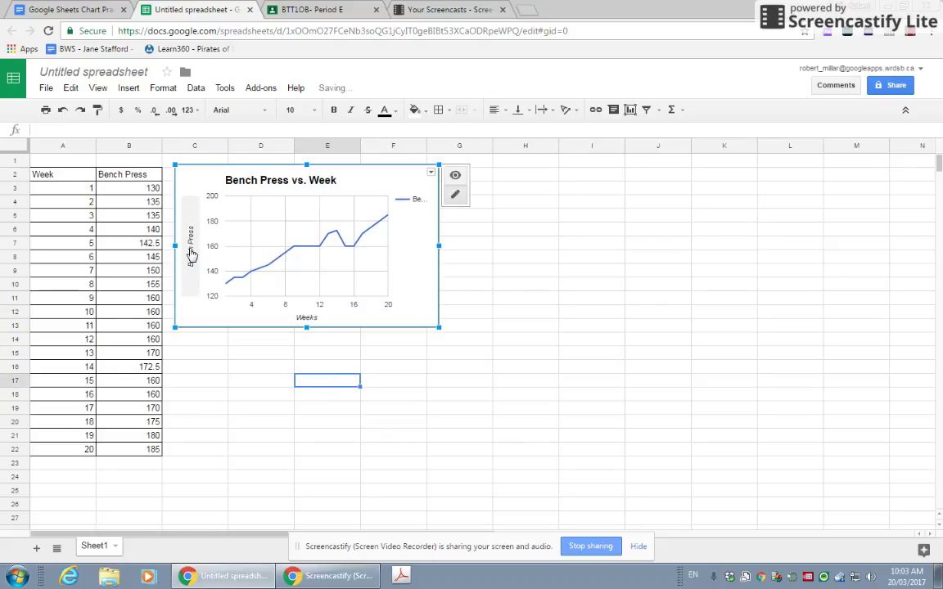
{"action": "left_click", "coordinate": [190, 255]}
{"action": "left_click", "coordinate": [190, 167]}
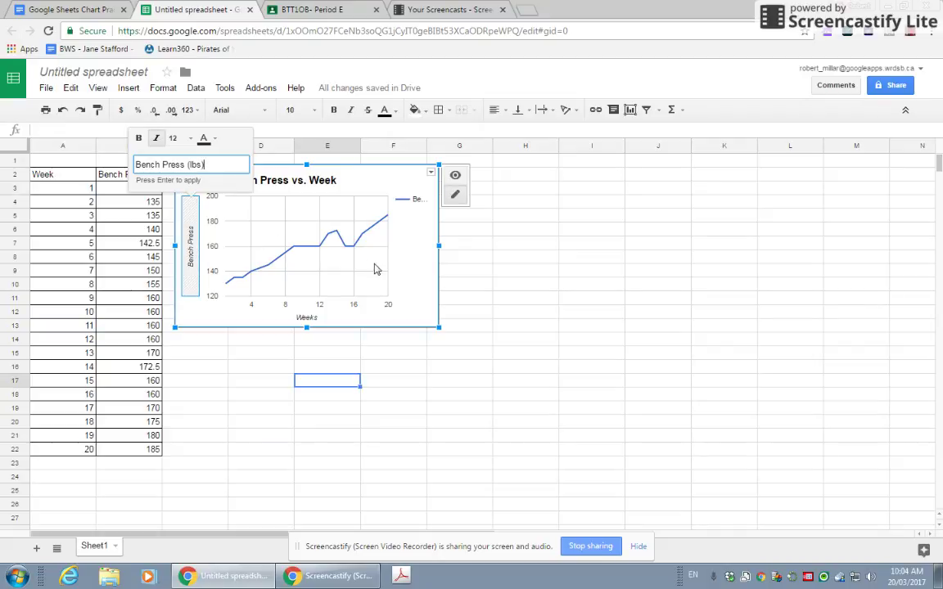
{"action": "left_click", "coordinate": [337, 239]}
{"action": "left_click", "coordinate": [365, 235]}
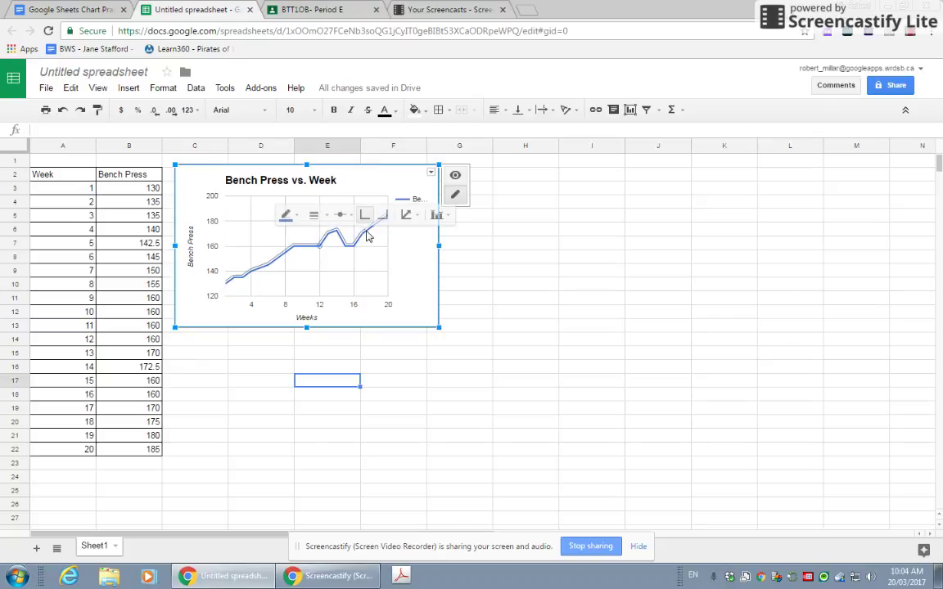
Set the bench press data line colour to red and check the chart title.
{"action": "left_click", "coordinate": [295, 216]}
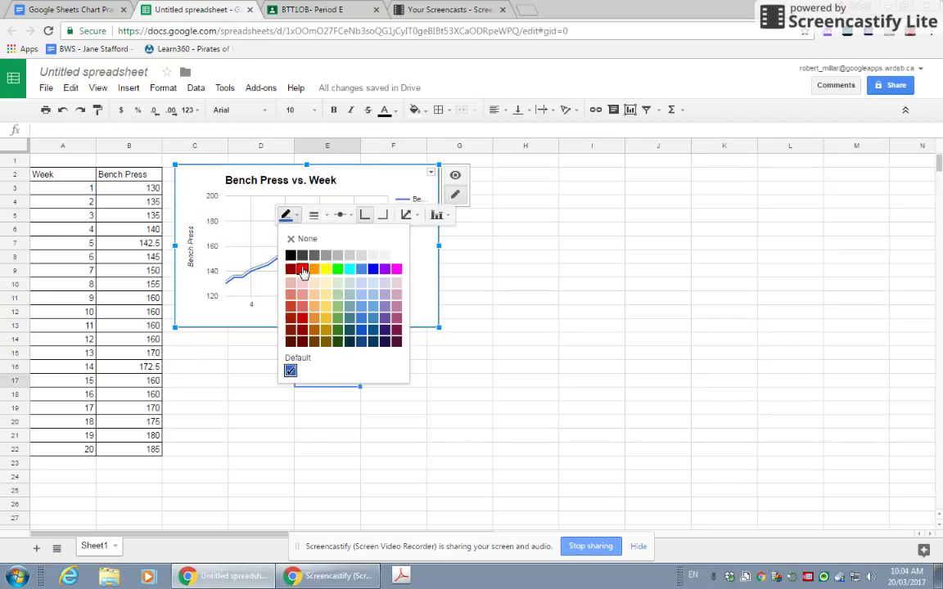
{"action": "left_click", "coordinate": [294, 269]}
{"action": "left_click", "coordinate": [410, 260]}
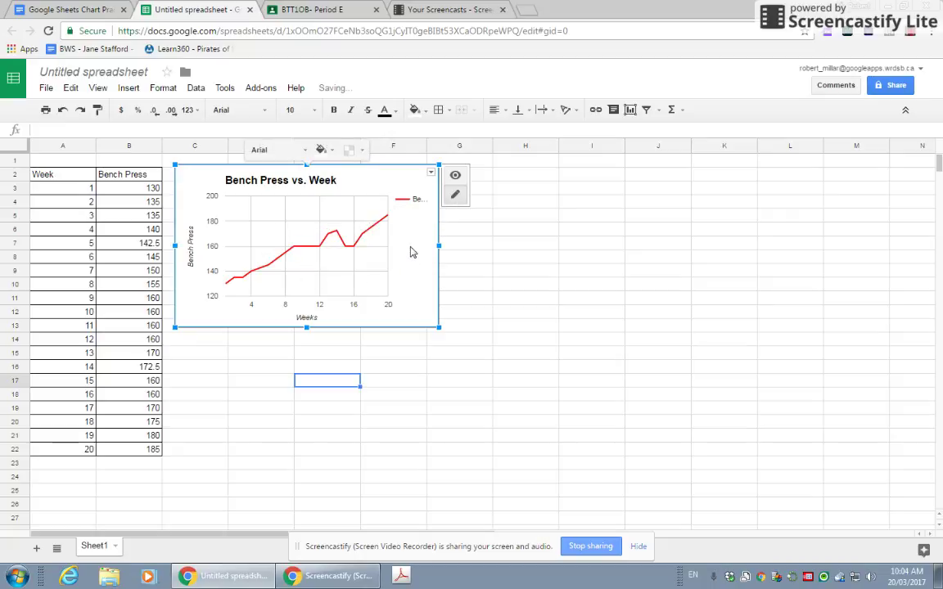
{"action": "left_click", "coordinate": [325, 179]}
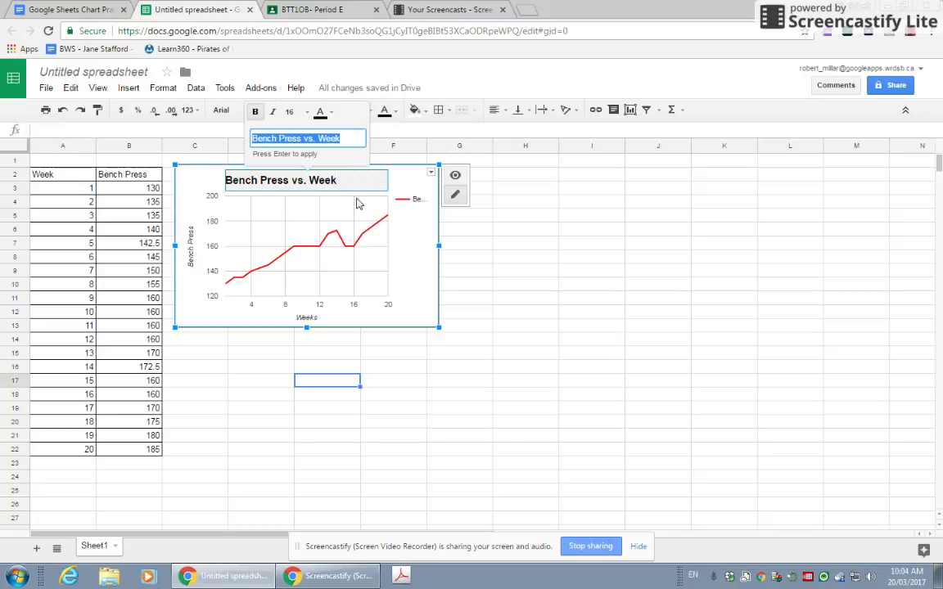
{"action": "left_click", "coordinate": [523, 253]}
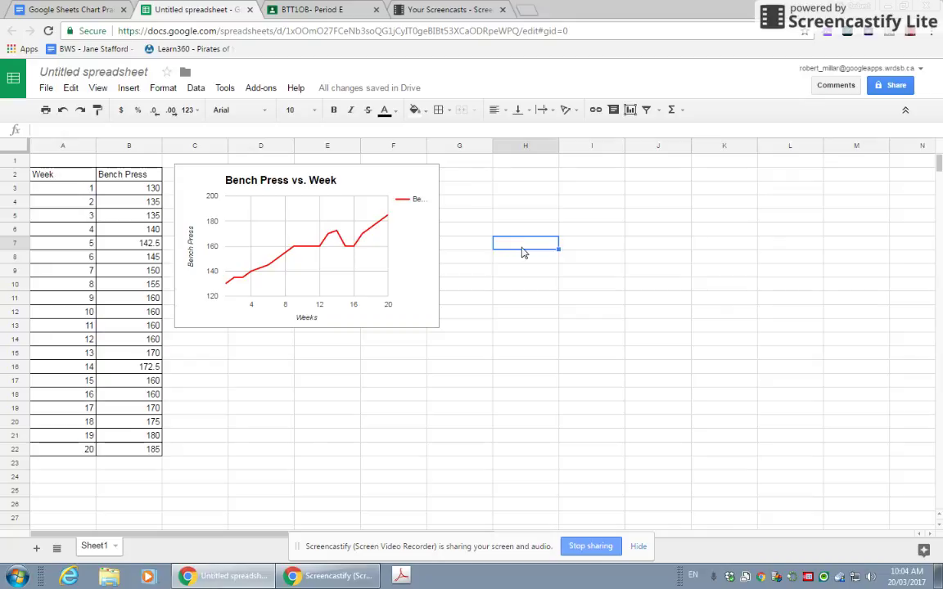